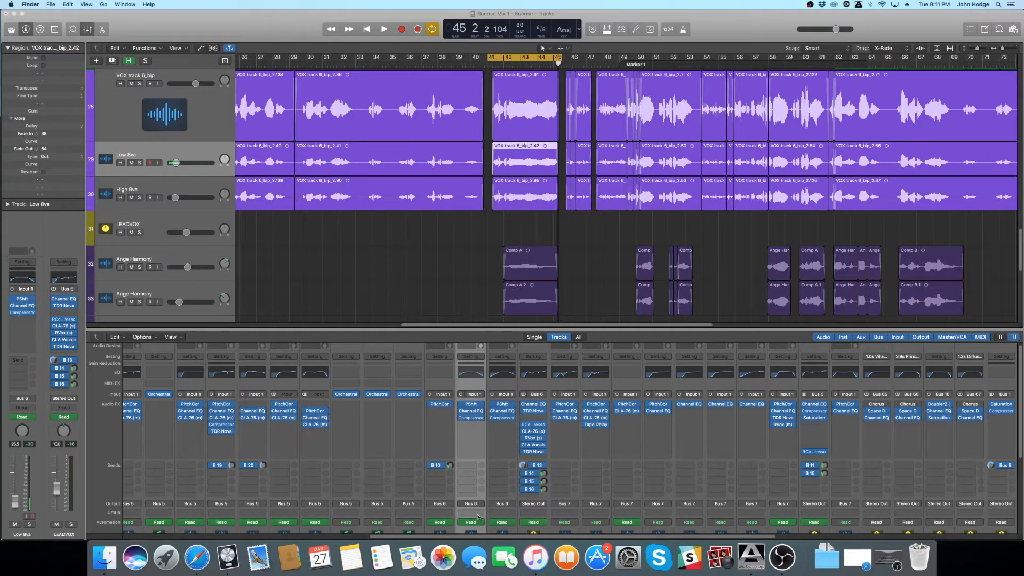
- Deselect the regions and play the looped section at bars 41 to 45 with the full mix
{"action": "left_click", "coordinate": [486, 239]}
{"action": "key", "text": "space"}
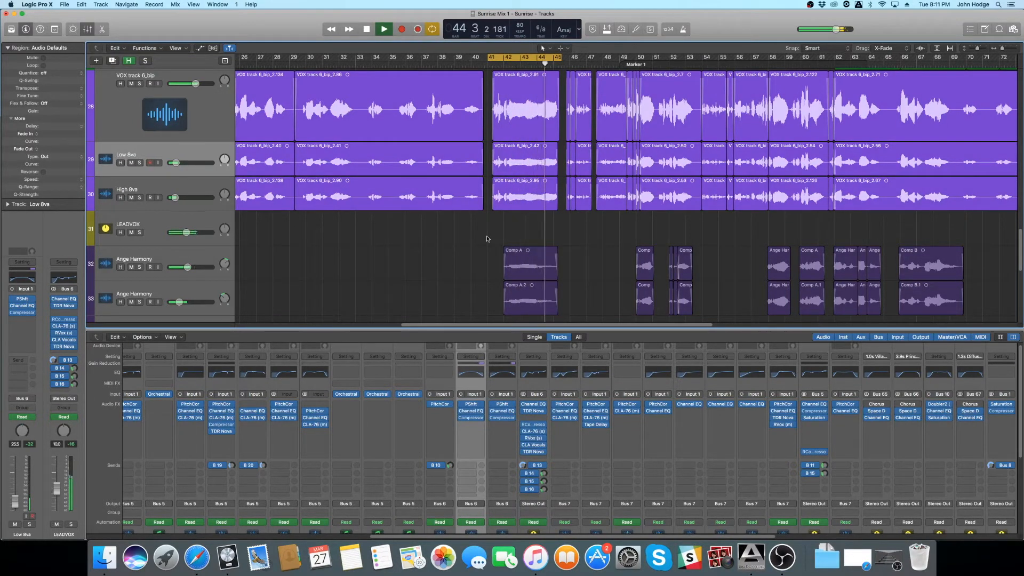
{"action": "key", "text": "space"}
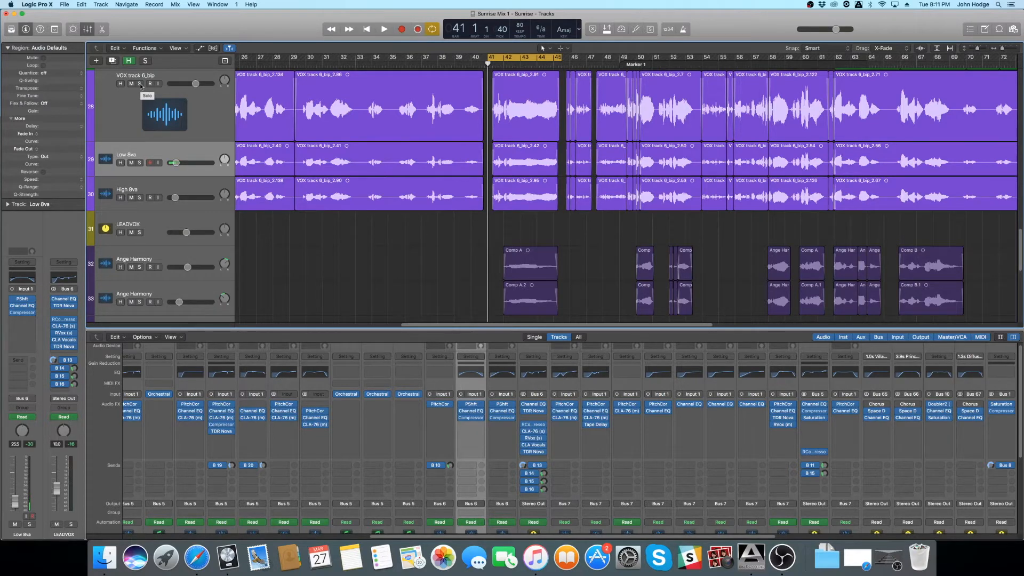
- Solo the VOX track 6_bip, Low 8va and High 8va tracks and listen to them together in the loop
{"action": "left_click", "coordinate": [139, 83]}
{"action": "left_click", "coordinate": [139, 163]}
{"action": "left_click", "coordinate": [139, 197]}
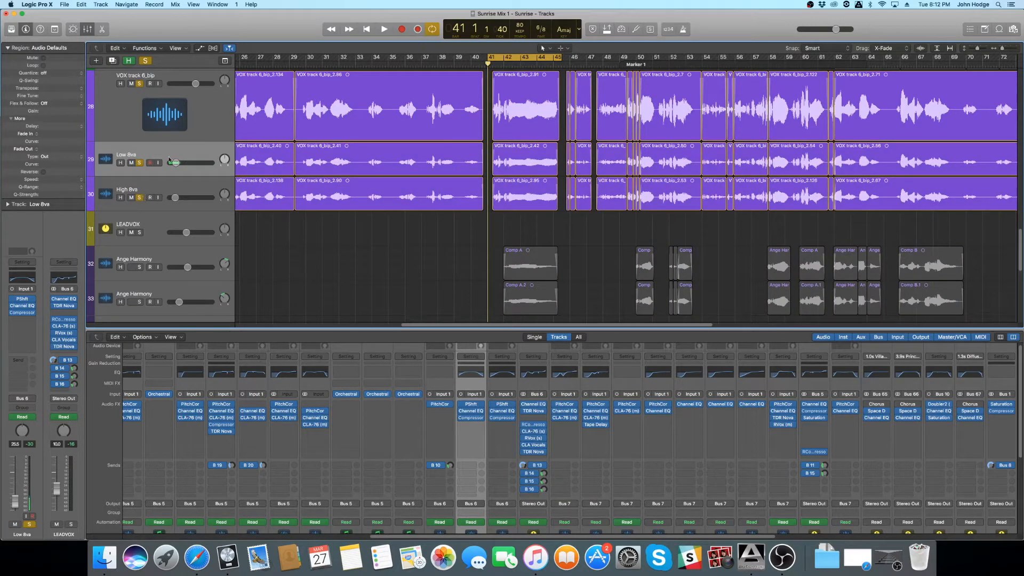
{"action": "left_click", "coordinate": [224, 115]}
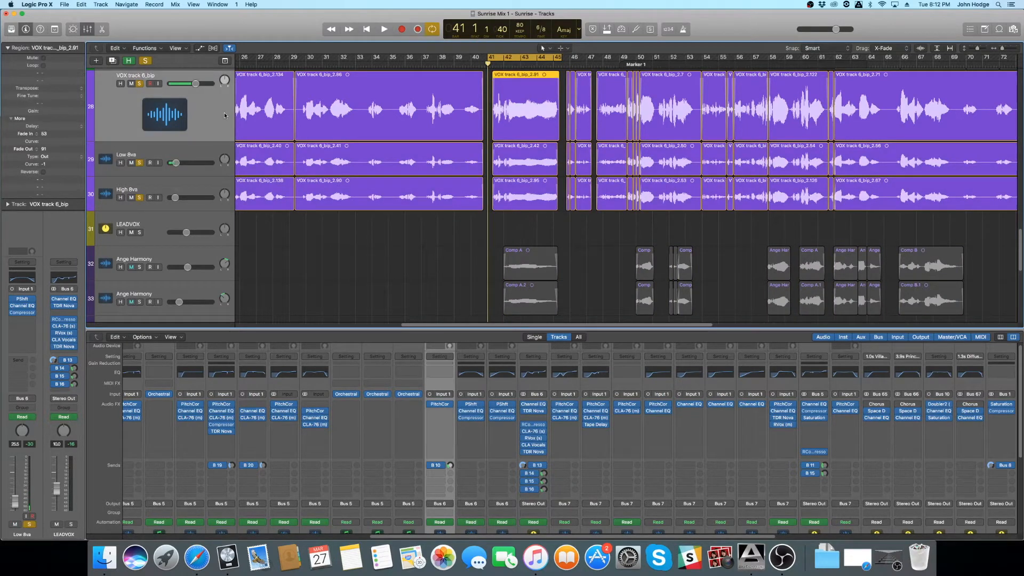
{"action": "left_click", "coordinate": [193, 153]}
{"action": "left_click", "coordinate": [200, 187]}
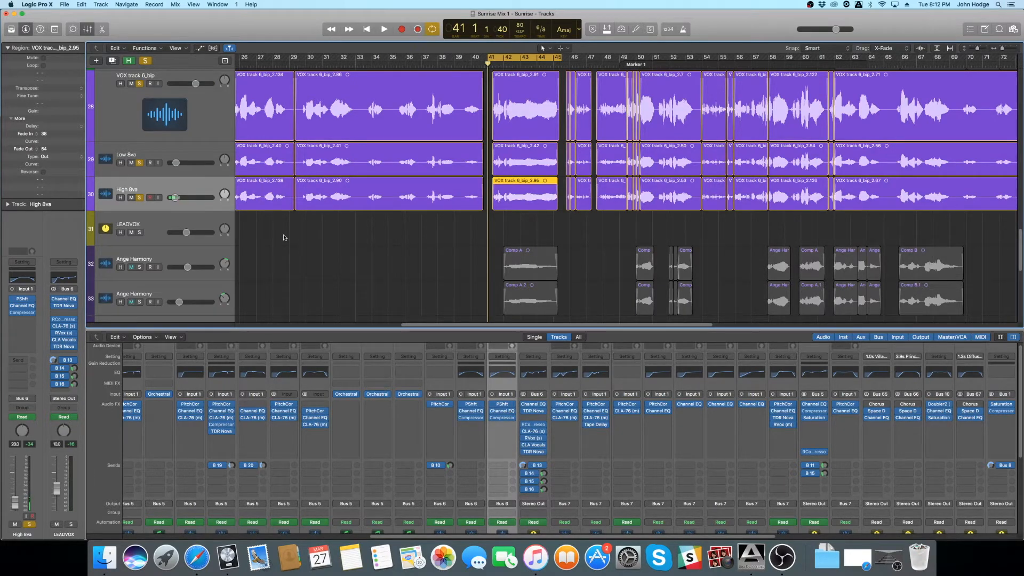
{"action": "key", "text": "space"}
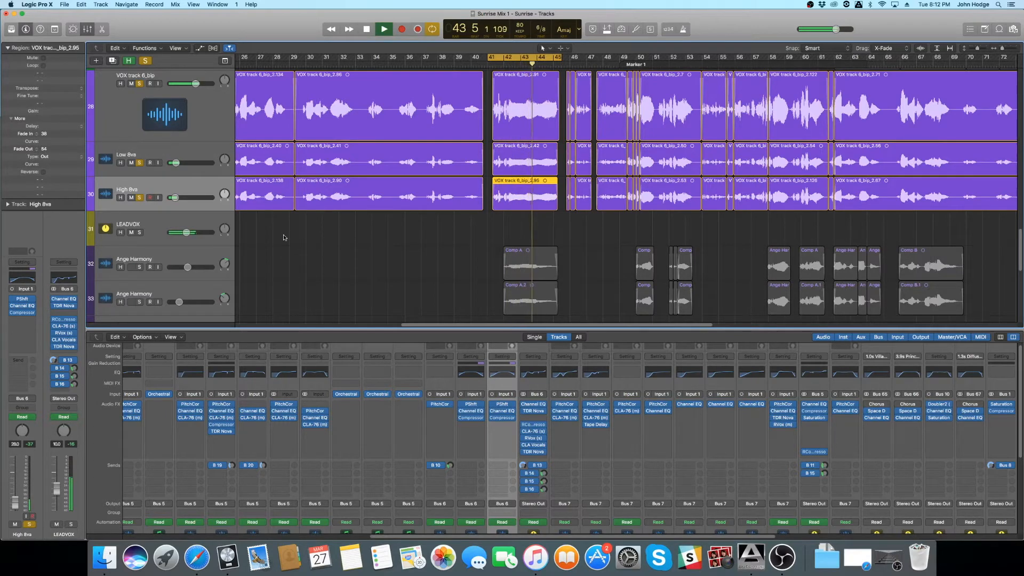
{"action": "key", "text": "space"}
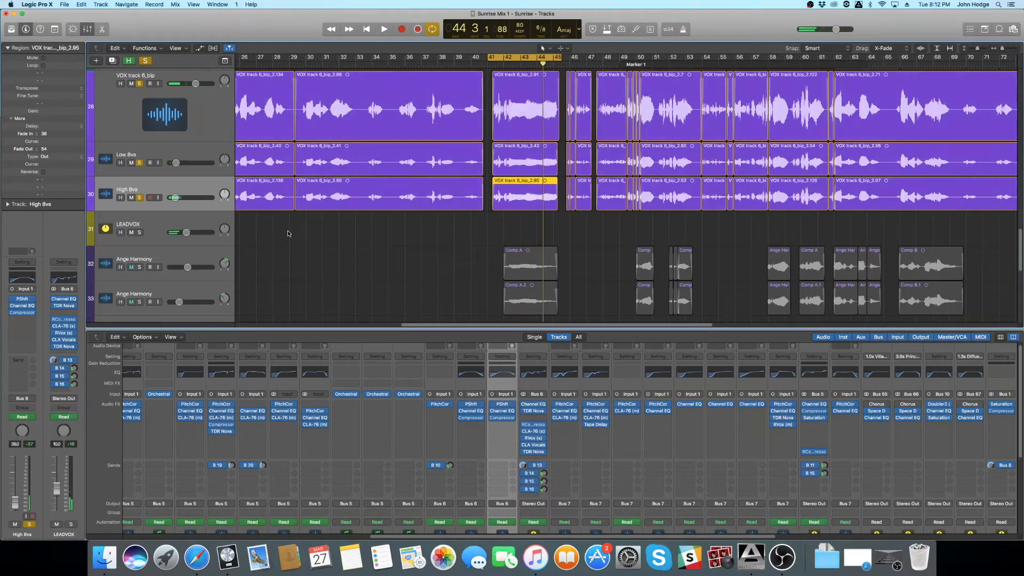
- Take VOX track 6_bip out of solo and listen to only the Low 8va and High 8va tracks
{"action": "left_click", "coordinate": [140, 84]}
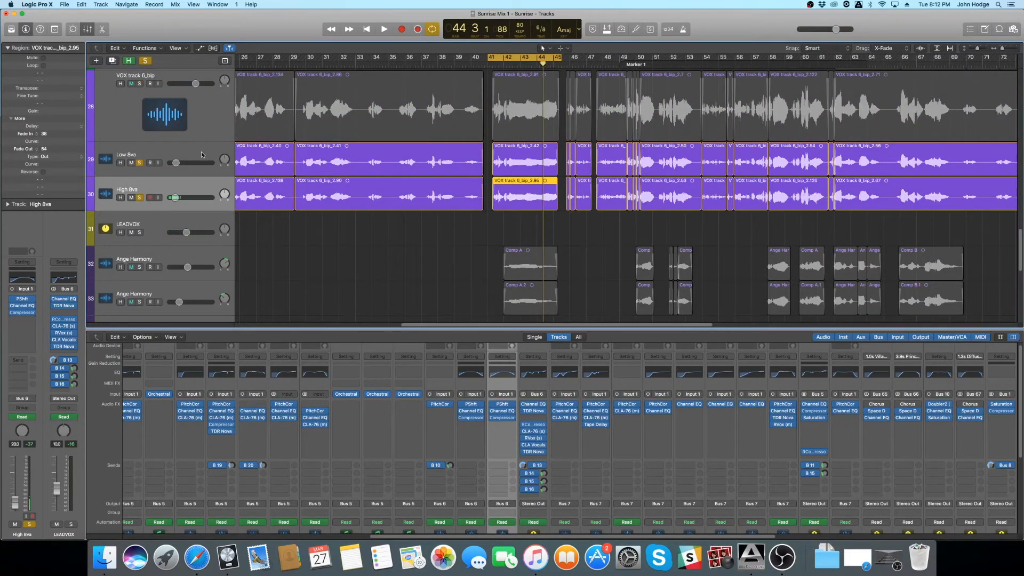
{"action": "key", "text": "space"}
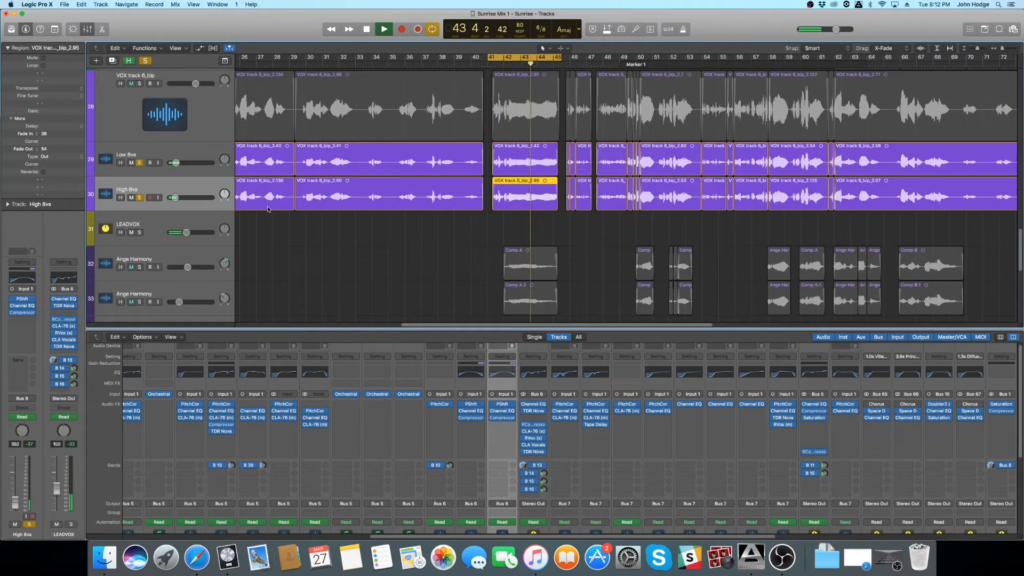
{"action": "key", "text": "space"}
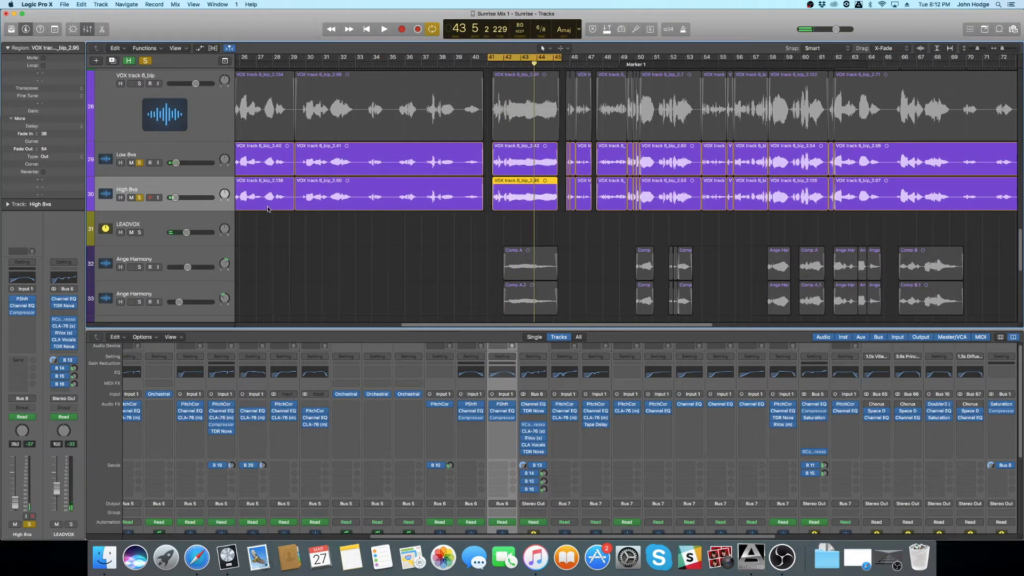
- Open the Low 8va track's Pitch Shifter to review its settings, then listen to that track alone and close the plug-in
{"action": "left_click", "coordinate": [199, 159]}
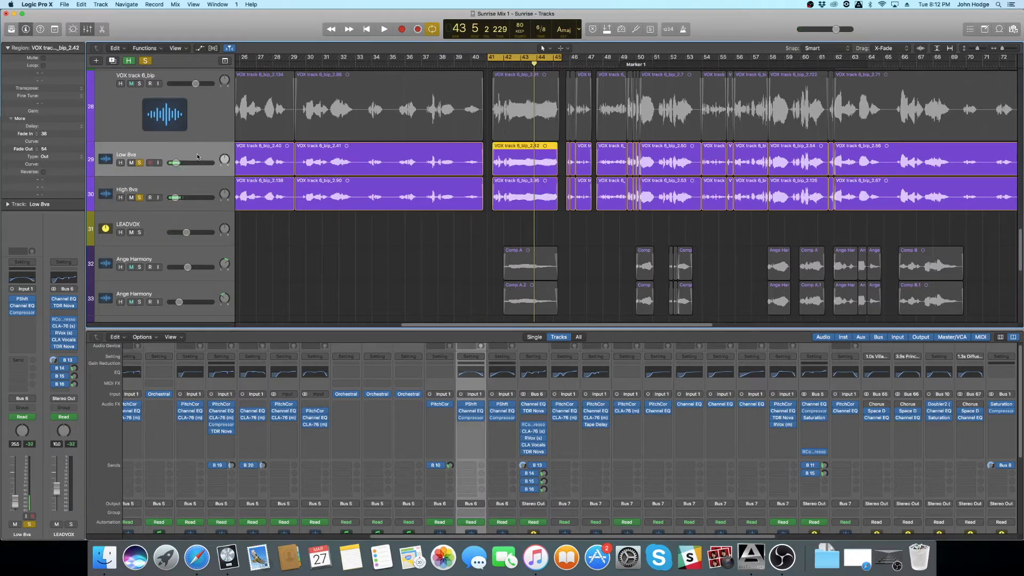
{"action": "left_click", "coordinate": [21, 302]}
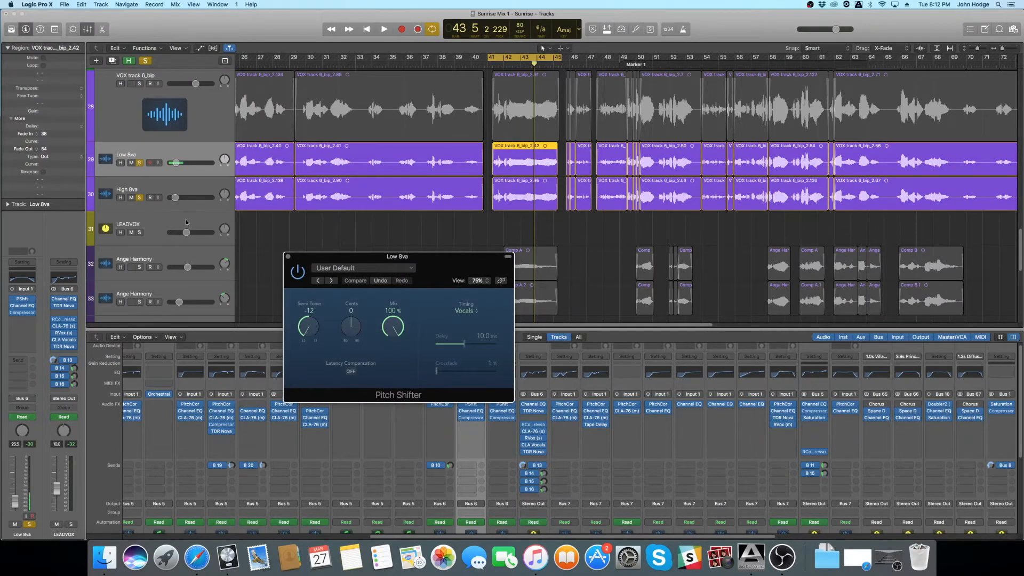
{"action": "left_click", "coordinate": [139, 197]}
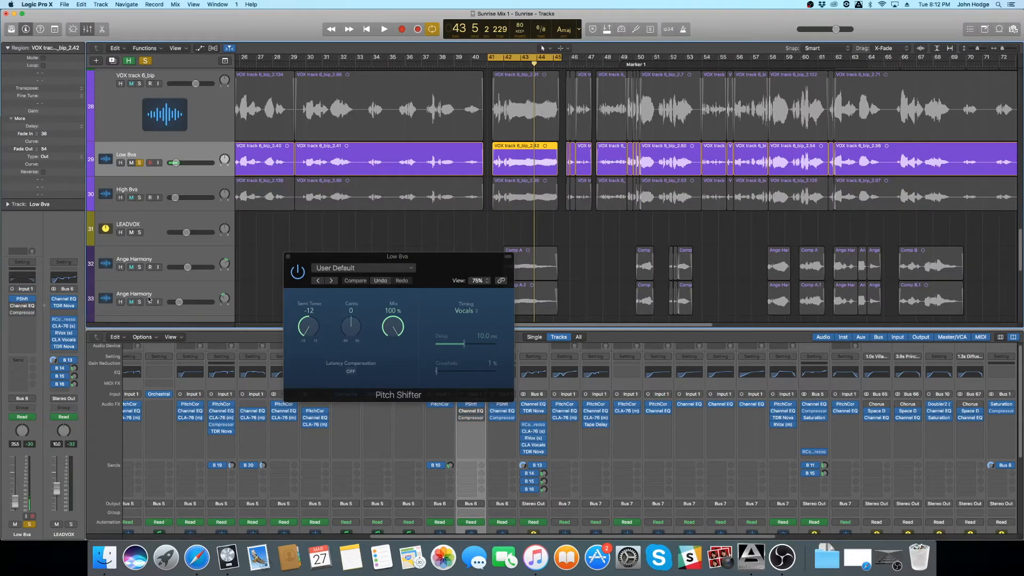
{"action": "key", "text": "space"}
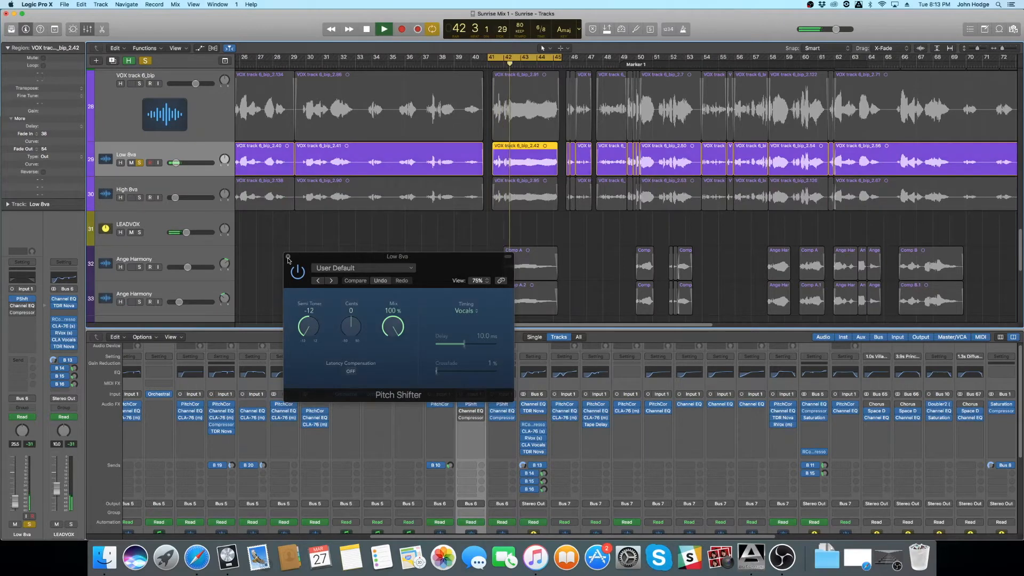
{"action": "key", "text": "space"}
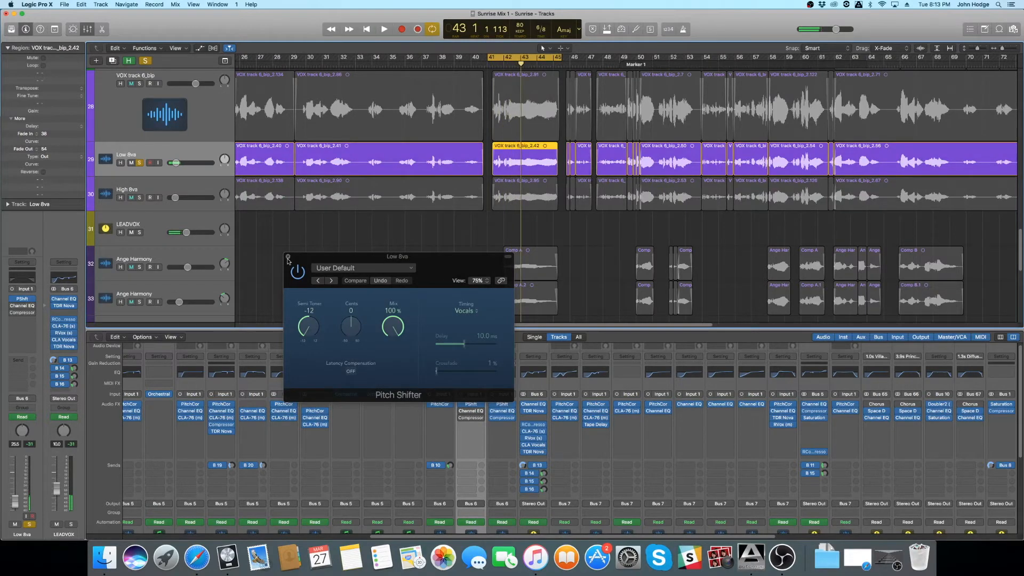
{"action": "left_click", "coordinate": [288, 258]}
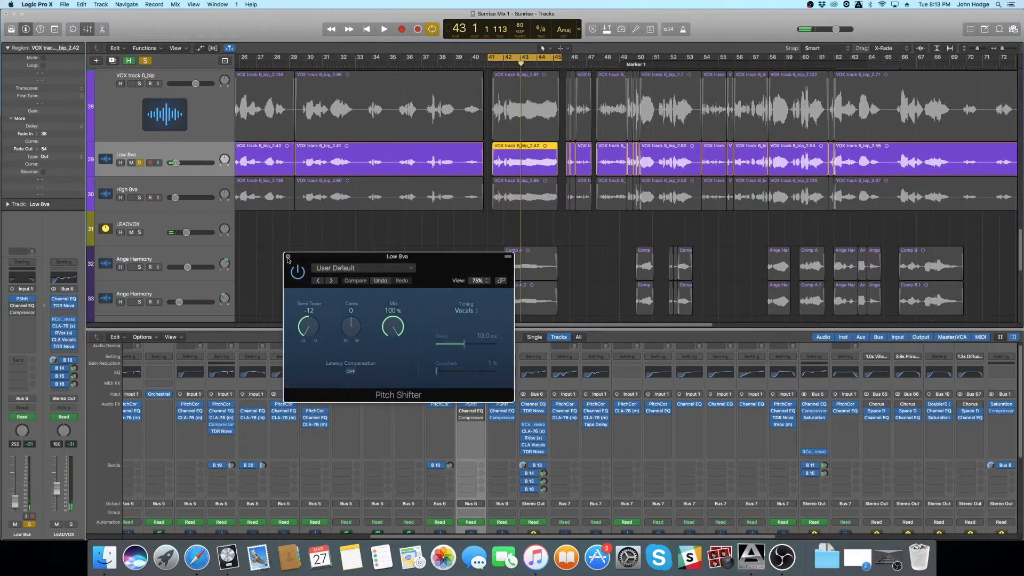
- Open the High 8va track's Pitch Shifter to review its settings, then listen to that track alone and close the plug-in
{"action": "left_click", "coordinate": [140, 198]}
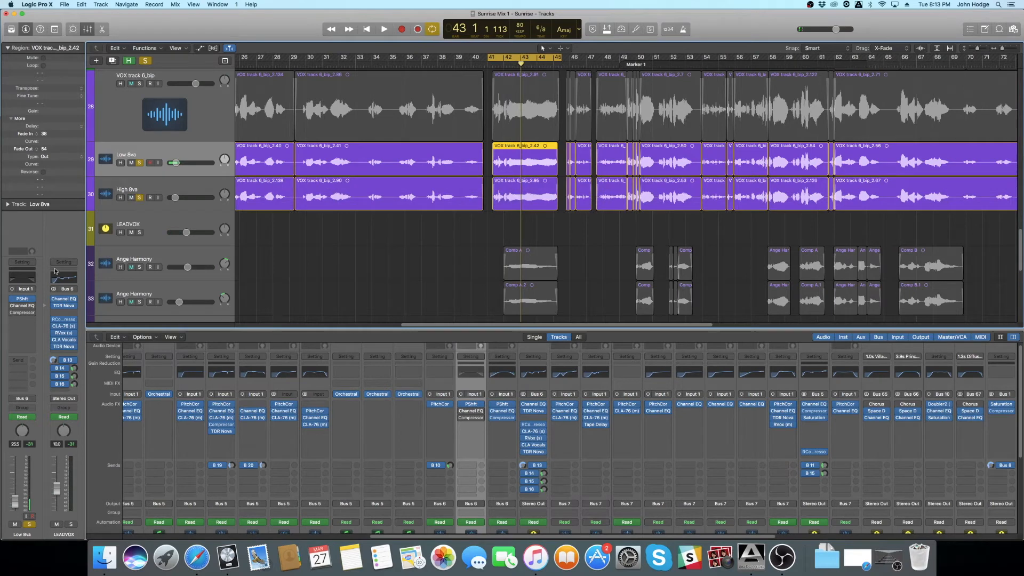
{"action": "left_click", "coordinate": [501, 404]}
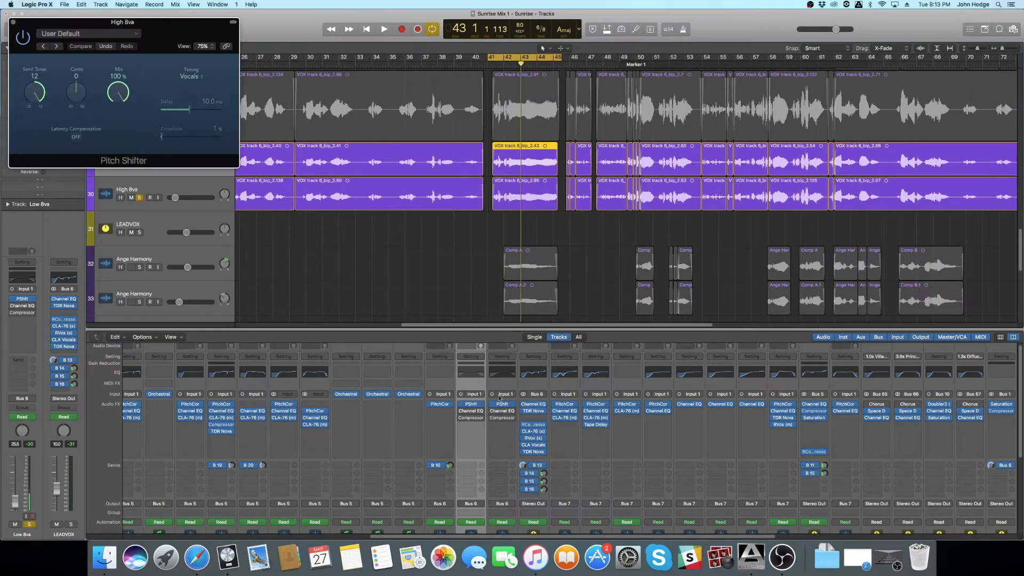
{"action": "left_click_drag", "start_coordinate": [178, 33], "coordinate": [522, 241]}
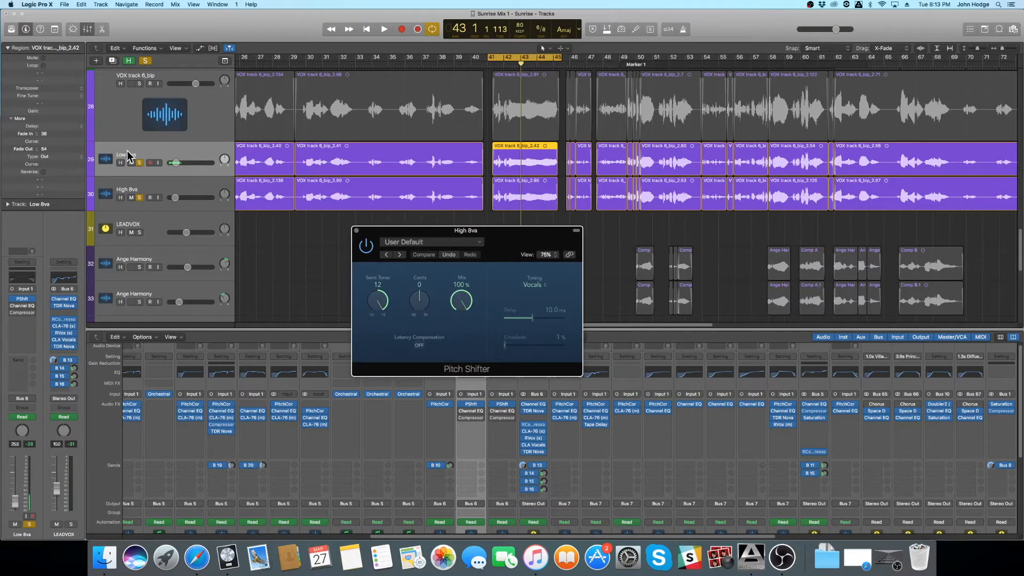
{"action": "left_click", "coordinate": [140, 162]}
{"action": "key", "text": "space"}
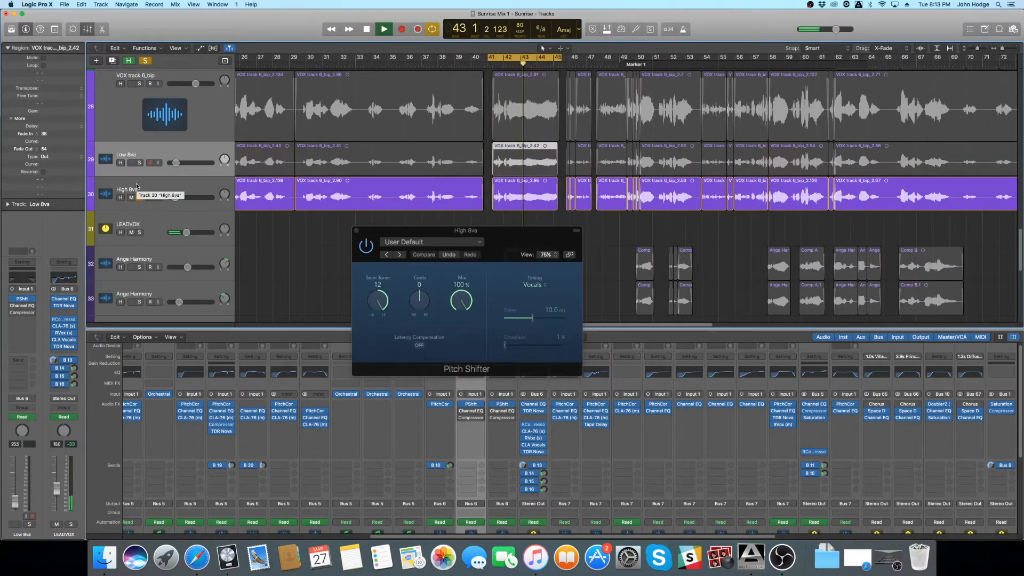
{"action": "key", "text": "space"}
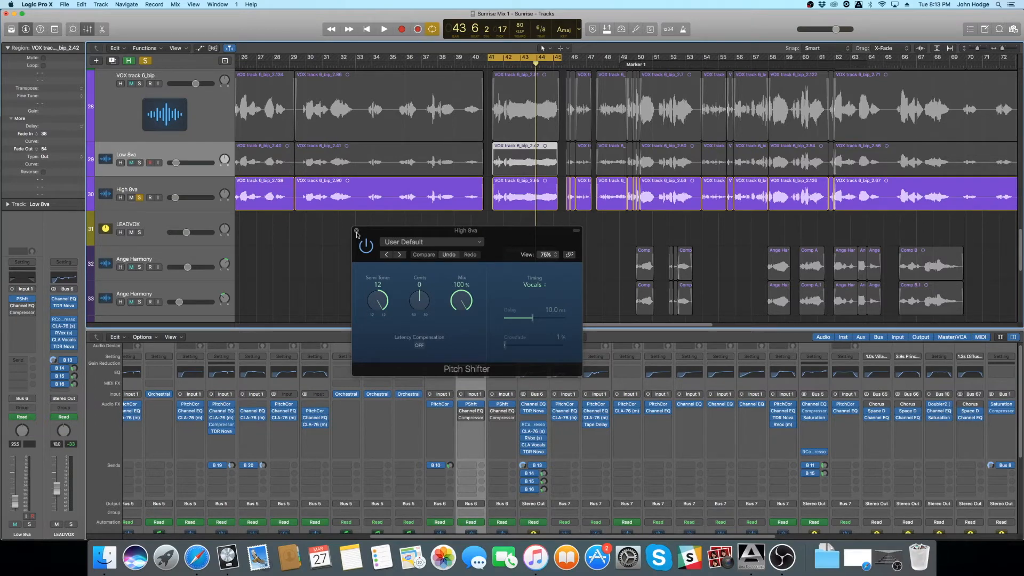
{"action": "left_click", "coordinate": [357, 232]}
- Solo Low 8va again, switch on its Channel EQ and open the EQ to examine its high and low cut curve
{"action": "left_click", "coordinate": [140, 163]}
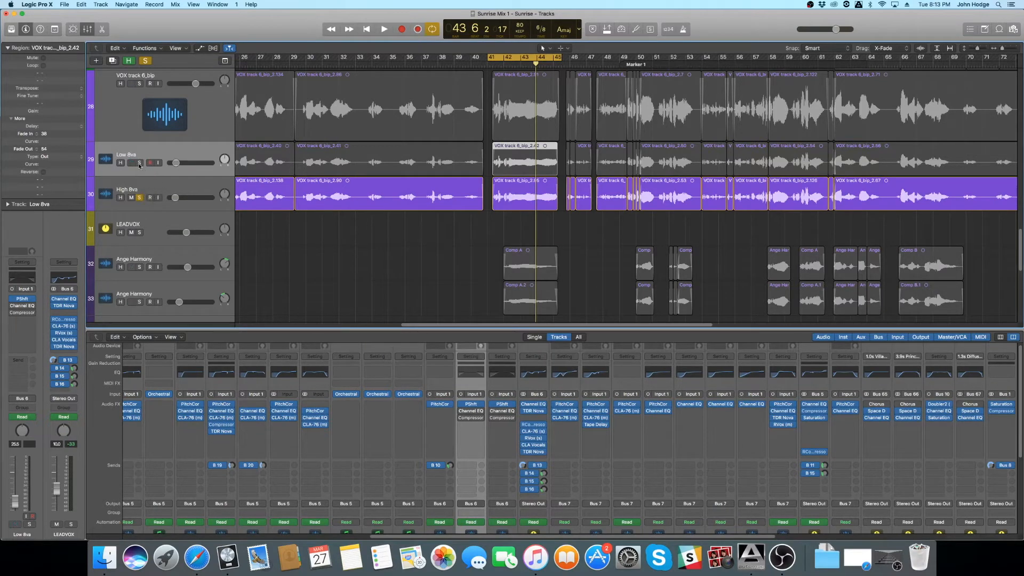
{"action": "left_click", "coordinate": [13, 307]}
{"action": "left_click", "coordinate": [59, 317]}
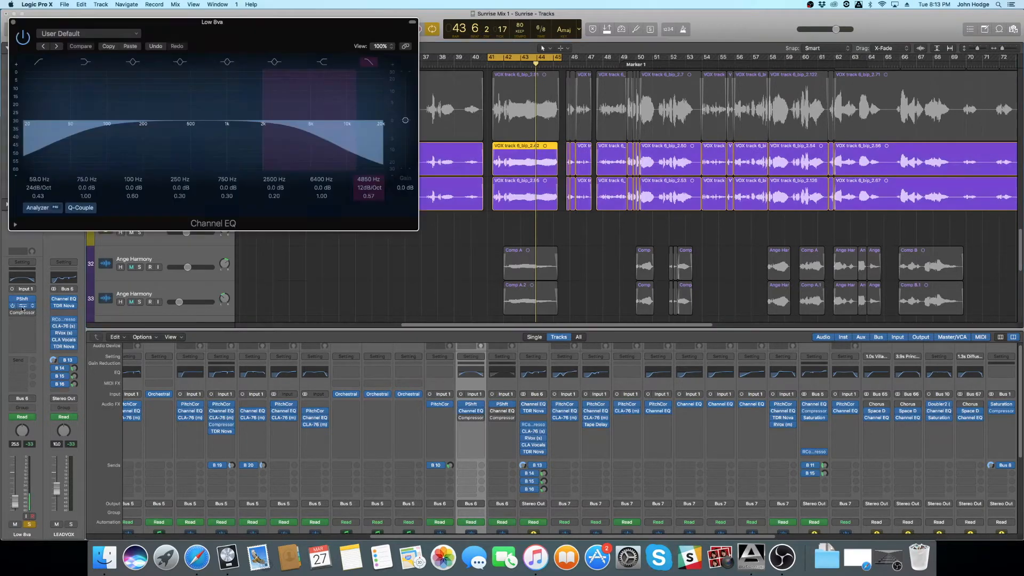
{"action": "left_click_drag", "start_coordinate": [268, 20], "coordinate": [396, 119]}
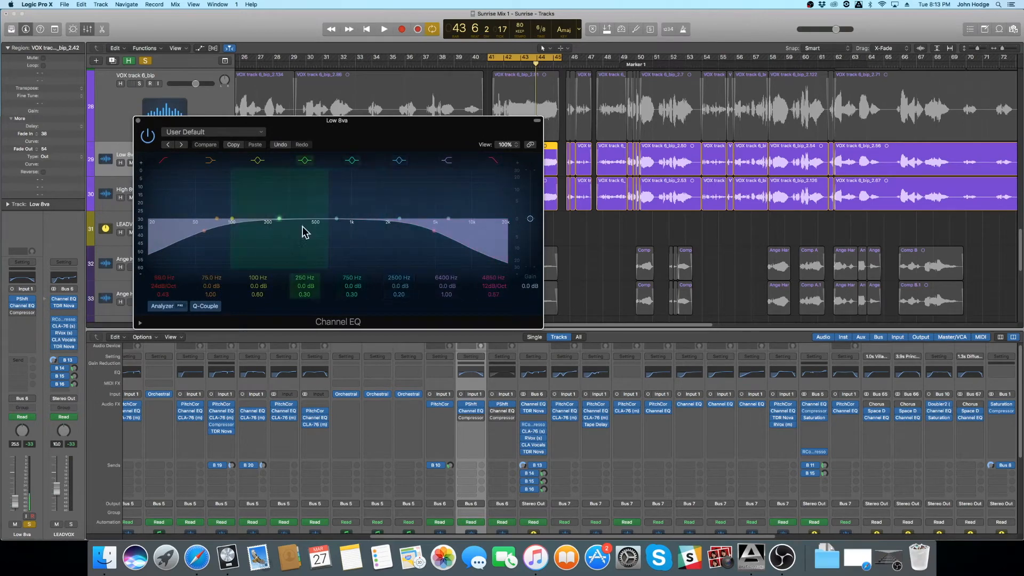
{"action": "left_click_drag", "start_coordinate": [325, 141], "coordinate": [230, 79]}
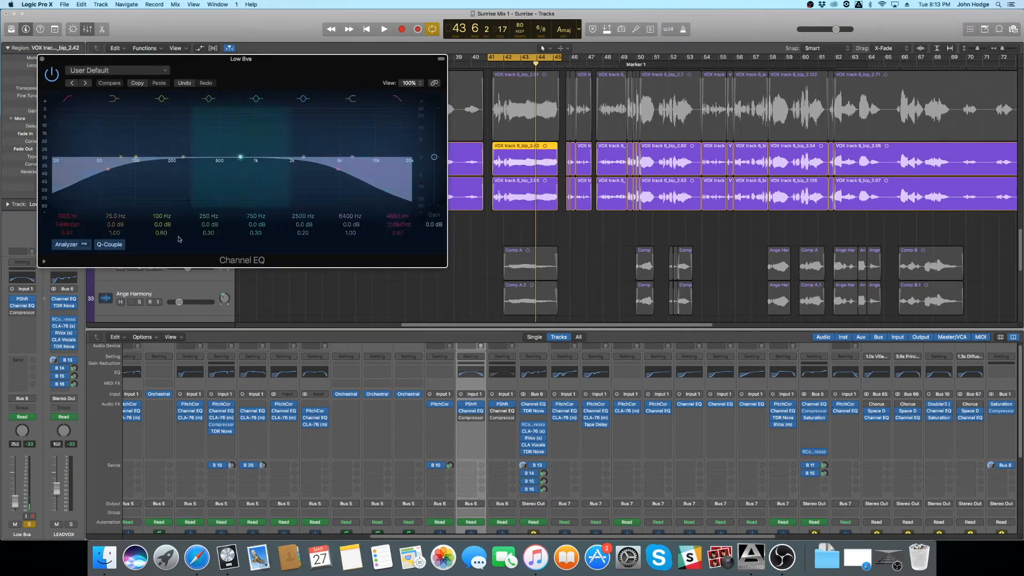
- Open the High 8va track's Channel EQ beside the Low 8va one to compare their curves, then close both
{"action": "left_click", "coordinate": [499, 411]}
{"action": "left_click_drag", "start_coordinate": [288, 34], "coordinate": [309, 209]}
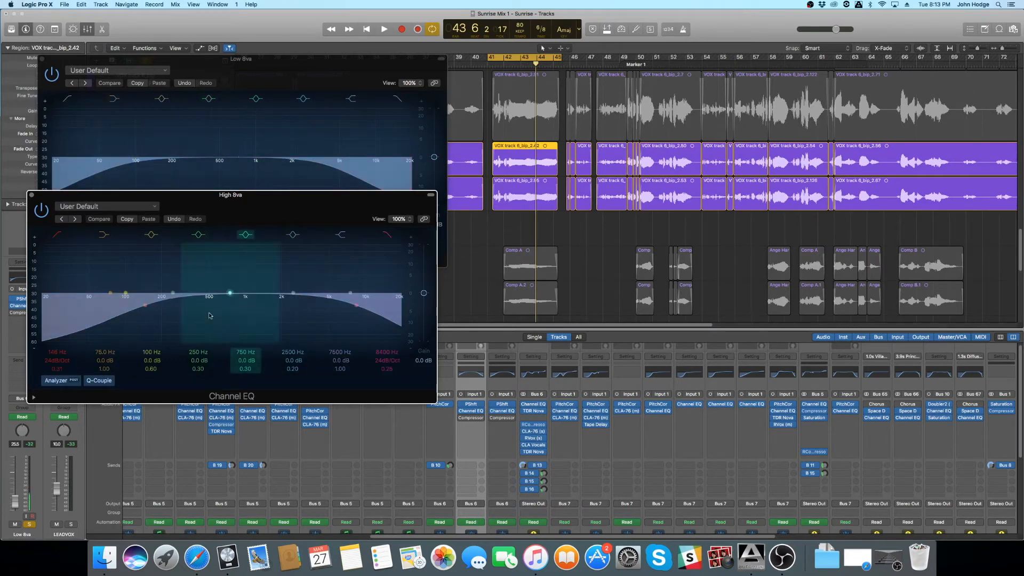
{"action": "left_click", "coordinate": [32, 198]}
{"action": "left_click", "coordinate": [43, 60]}
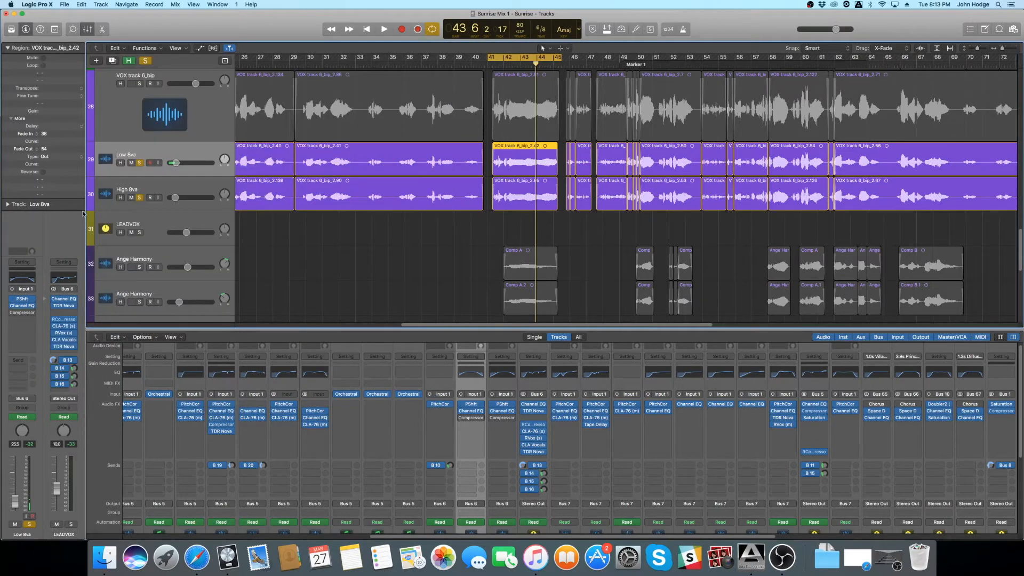
- Switch on the Low 8va track's Compressor and clear solo from the lead and both octave tracks after toggling their solos
{"action": "left_click", "coordinate": [13, 313]}
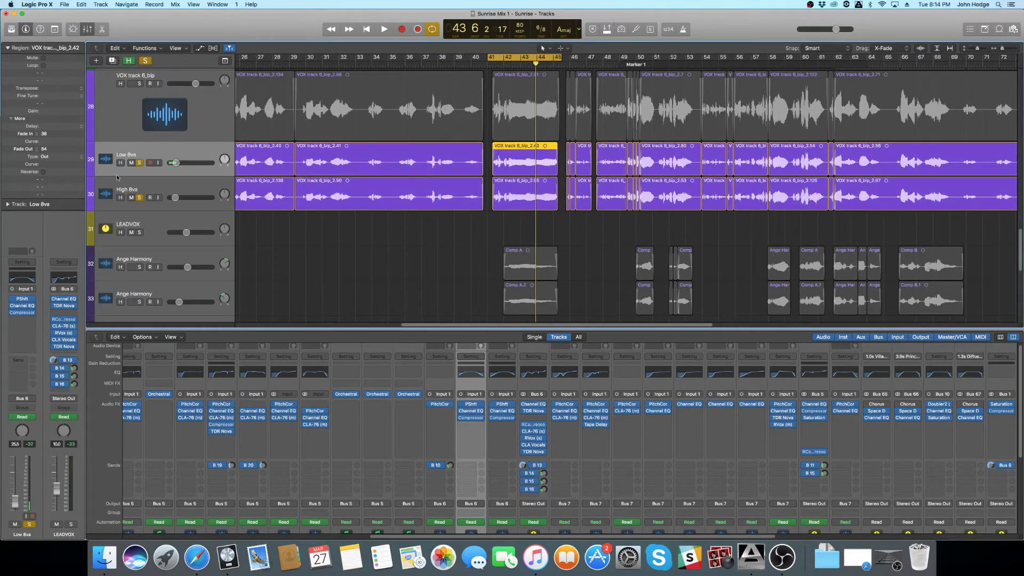
{"action": "left_click", "coordinate": [140, 84]}
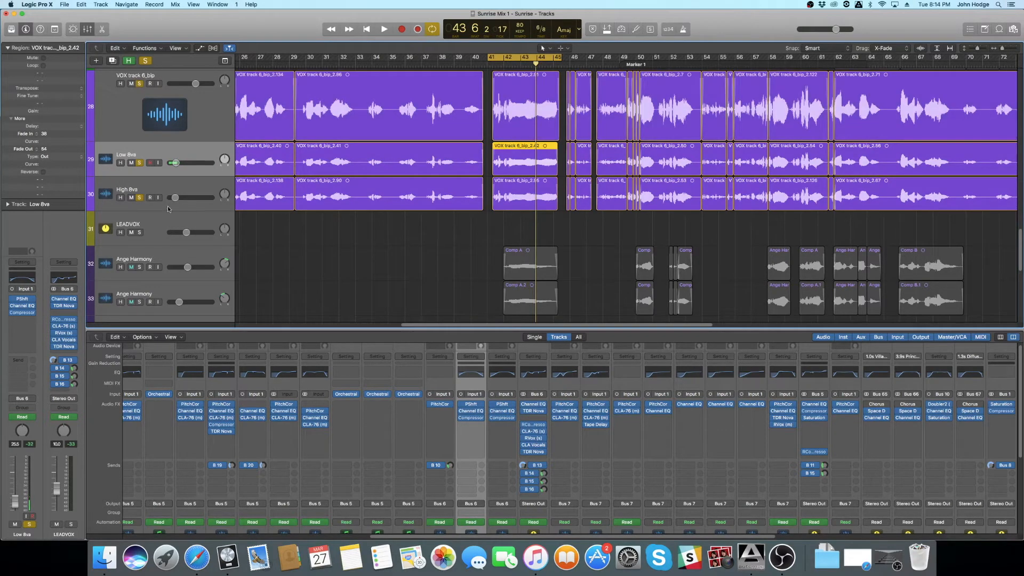
{"action": "left_click", "coordinate": [140, 162]}
{"action": "left_click", "coordinate": [140, 197]}
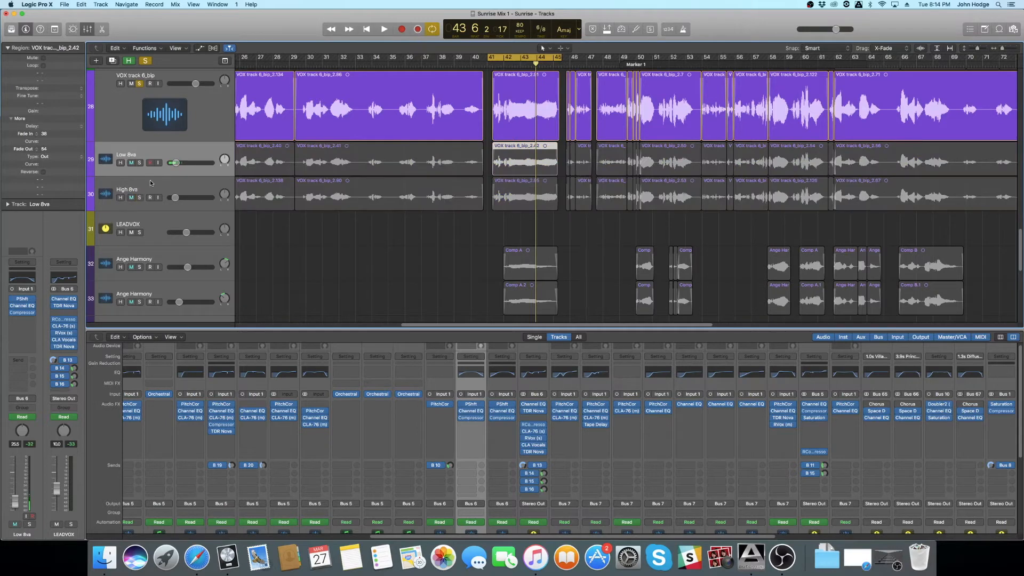
{"action": "left_click", "coordinate": [142, 164]}
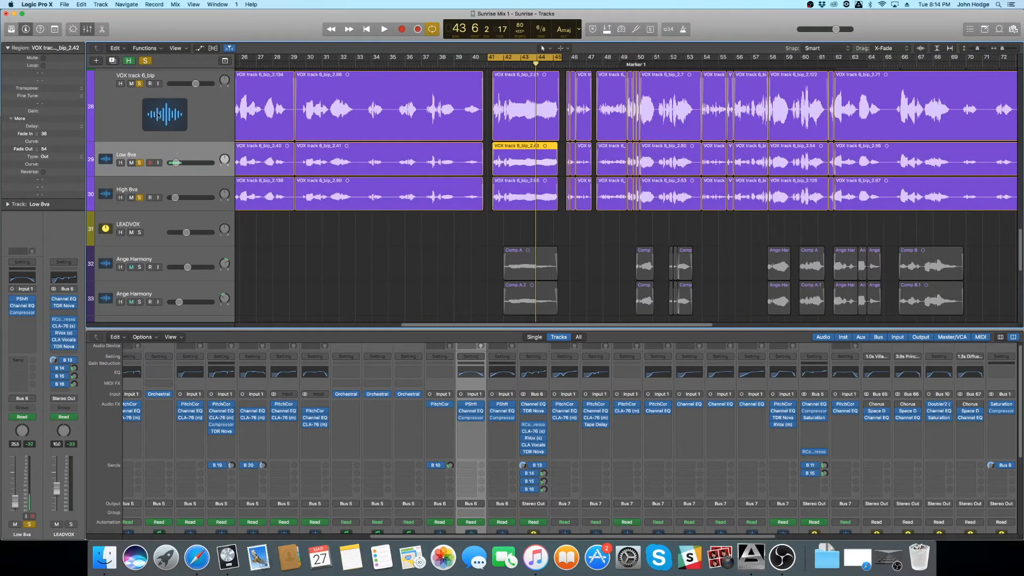
{"action": "key", "text": "s"}
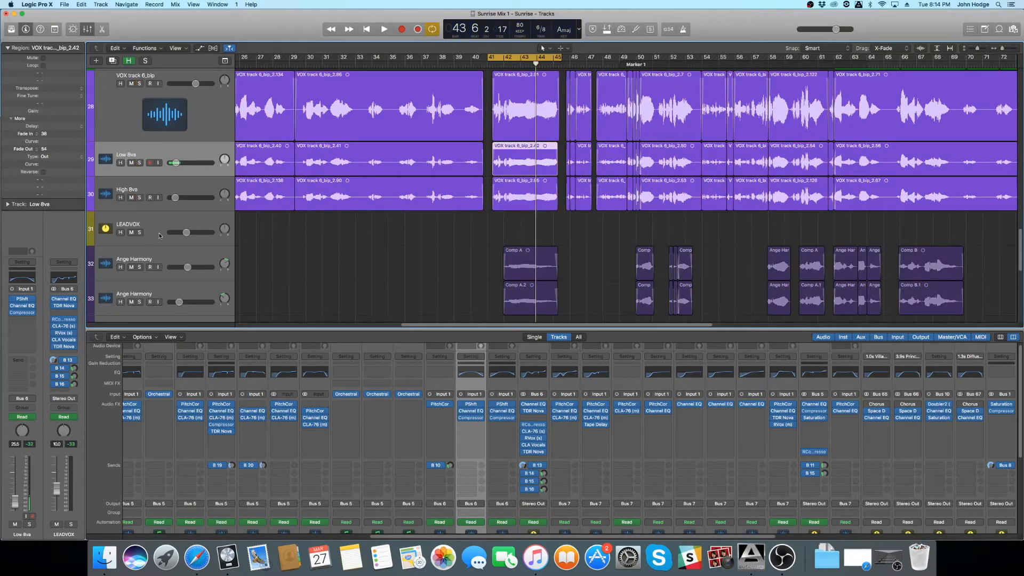
- Select both octave tracks, pull their volume all the way down, and raise it by ear during loop playback to blend them under the lead
{"action": "left_click", "coordinate": [179, 201], "text": "shift"}
{"action": "left_click_drag", "start_coordinate": [176, 198], "coordinate": [157, 198]}
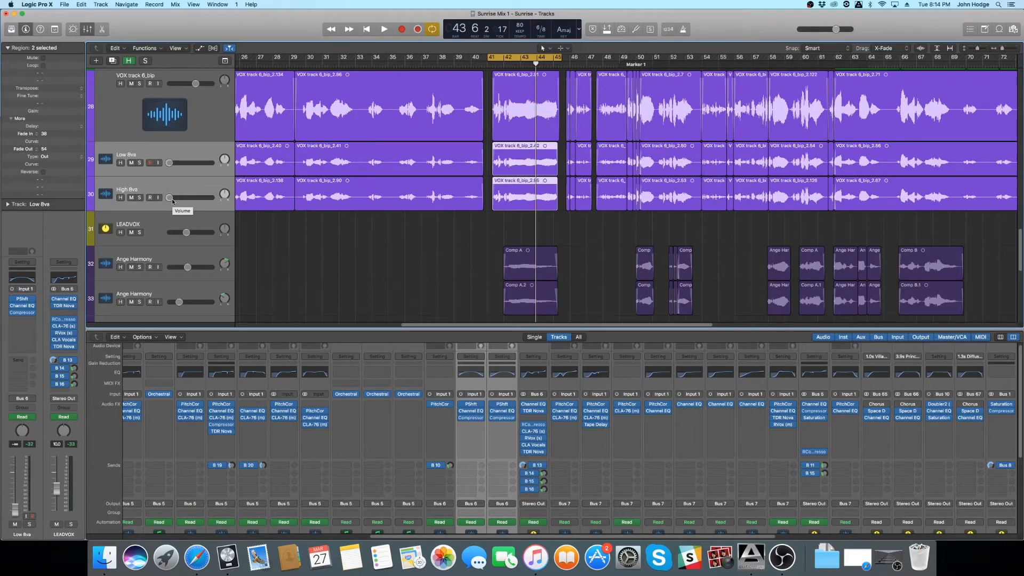
{"action": "key", "text": "space"}
{"action": "left_click_drag", "start_coordinate": [175, 200], "coordinate": [176, 198]}
{"action": "key", "text": "space"}
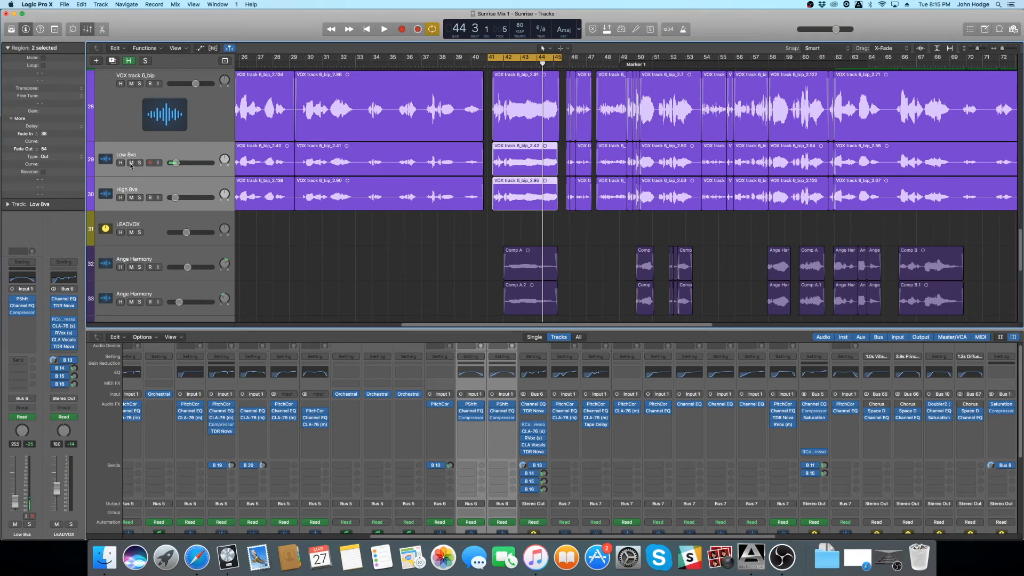
- Play the loop while toggling mute on both octave tracks to compare the lead vocal with and without them
{"action": "key", "text": "space"}
{"action": "left_click", "coordinate": [132, 163]}
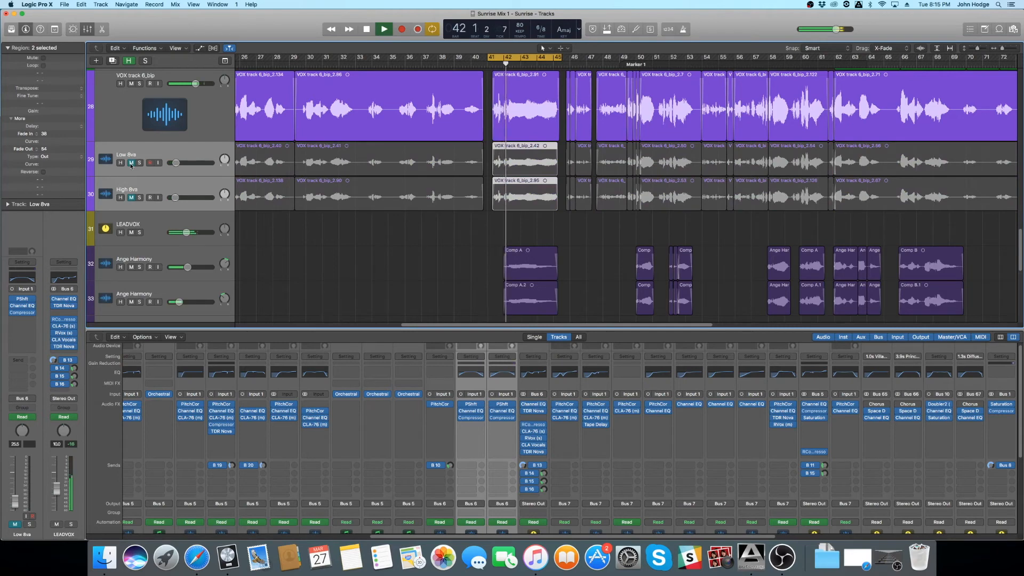
{"action": "left_click", "coordinate": [131, 164]}
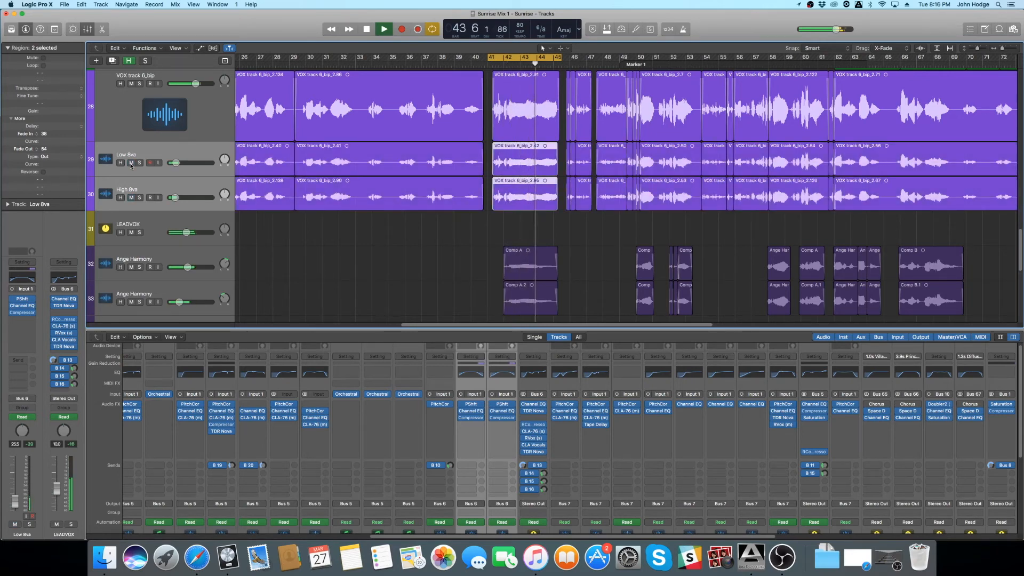
{"action": "left_click", "coordinate": [131, 163]}
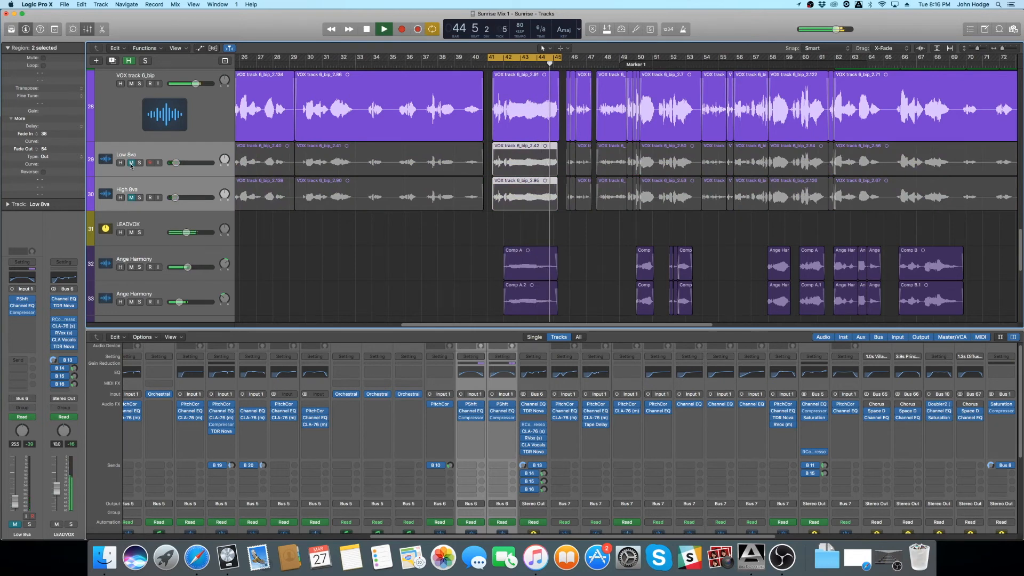
{"action": "key", "text": "space"}
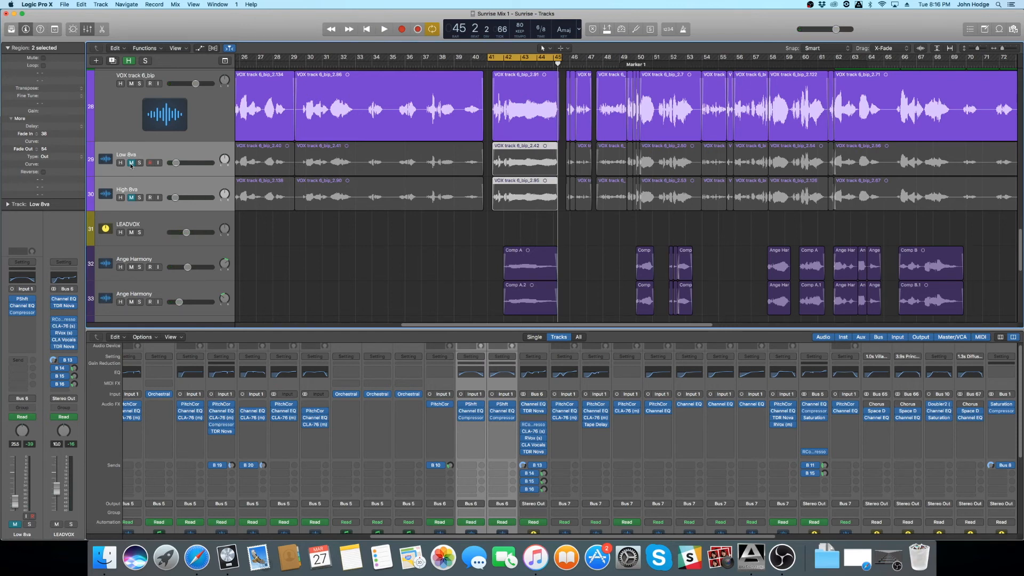
- Unmute the Low 8va and High 8va tracks and deselect their regions
{"action": "left_click", "coordinate": [131, 162]}
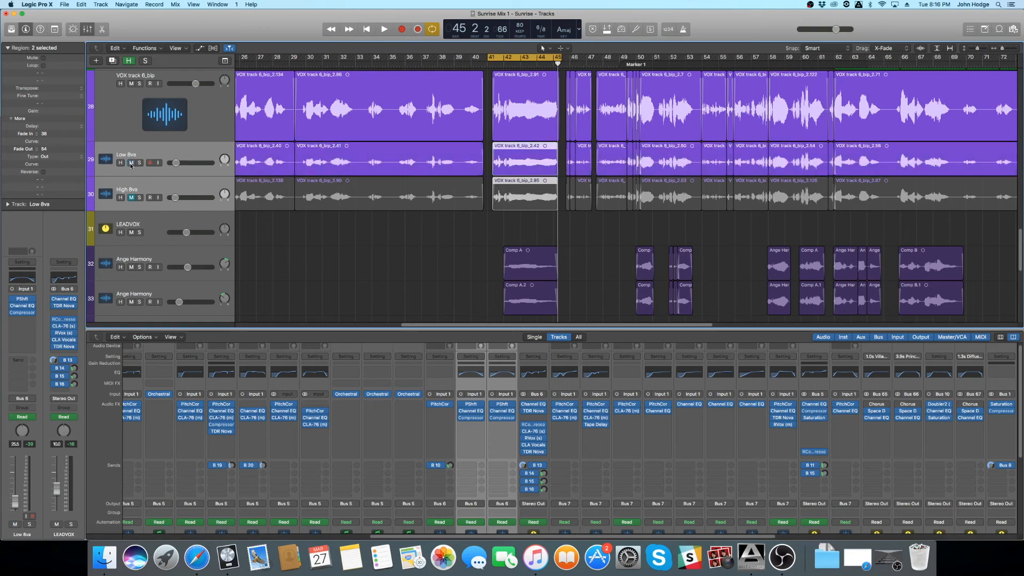
{"action": "left_click", "coordinate": [132, 197]}
{"action": "left_click", "coordinate": [449, 261]}
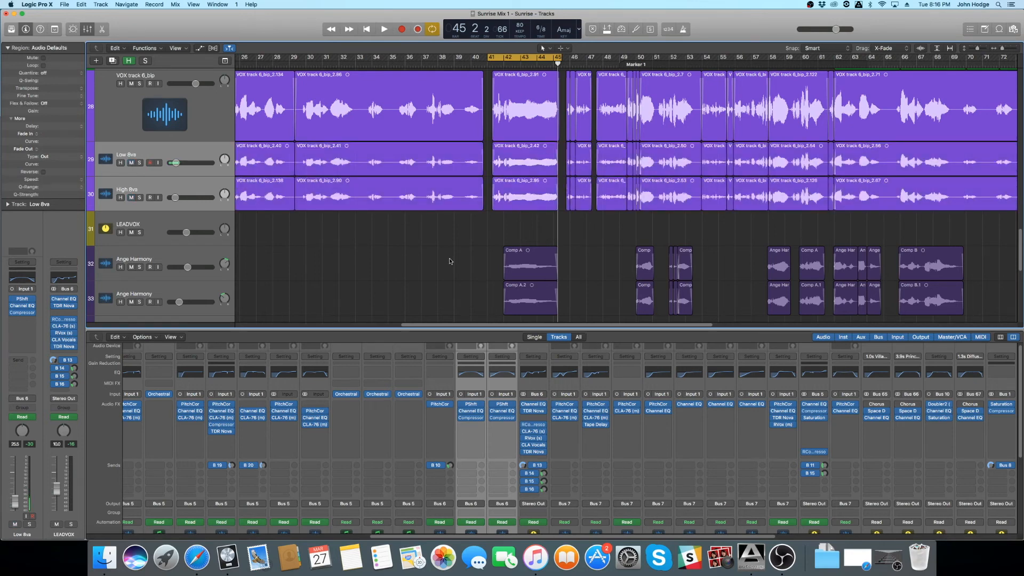